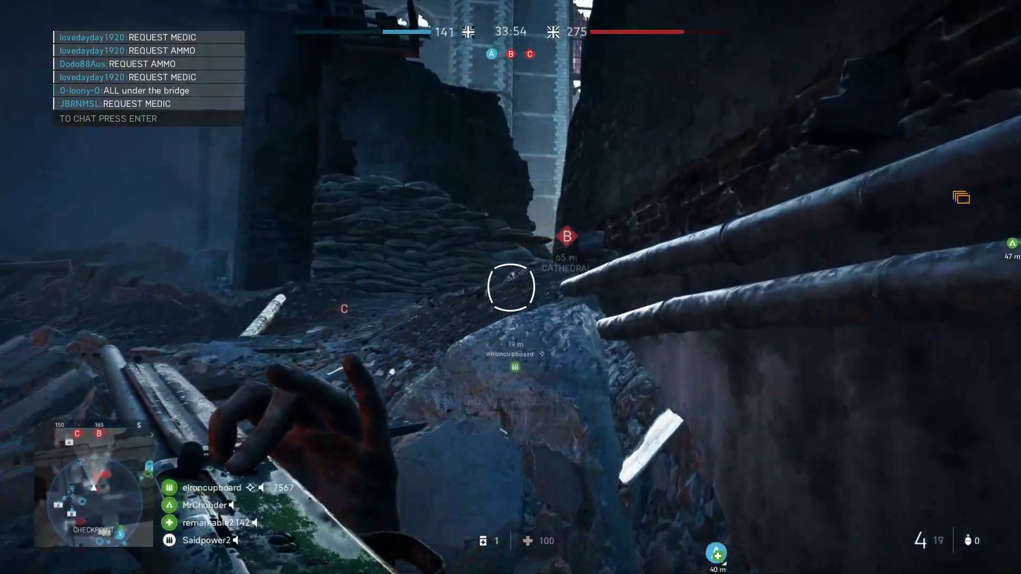
key("x")
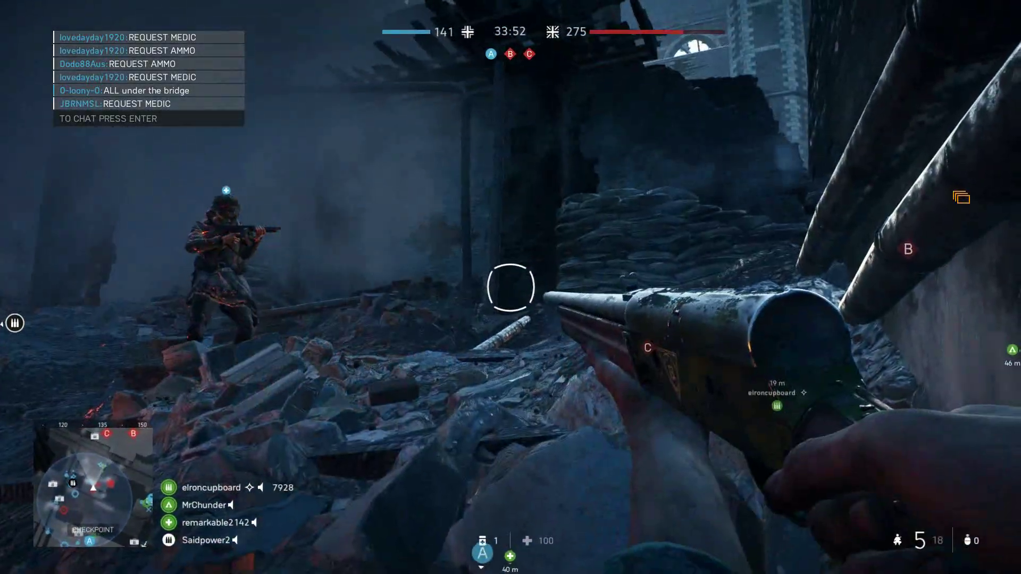
key("w")
key("x")
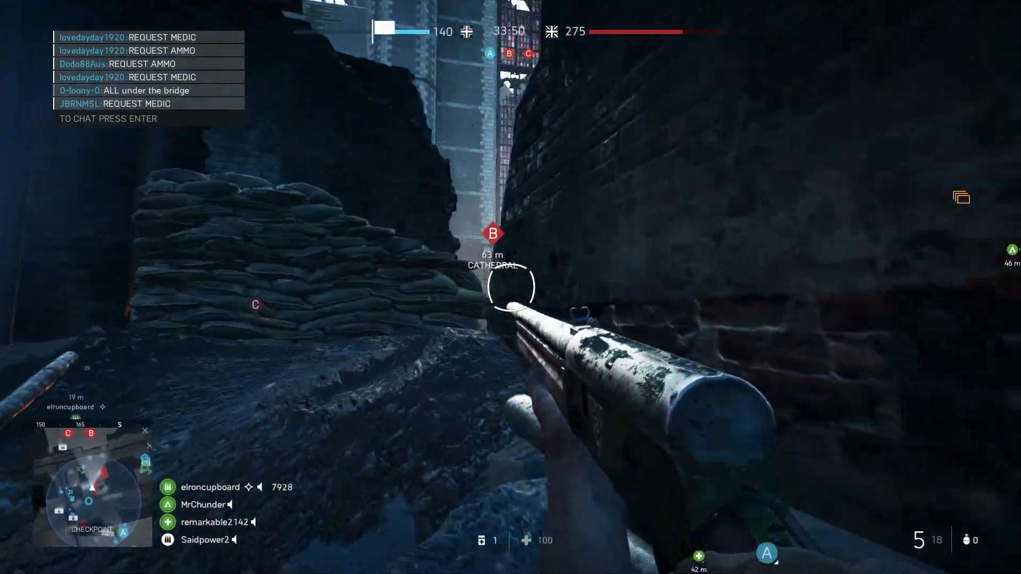
right_click(510, 287)
key("w")
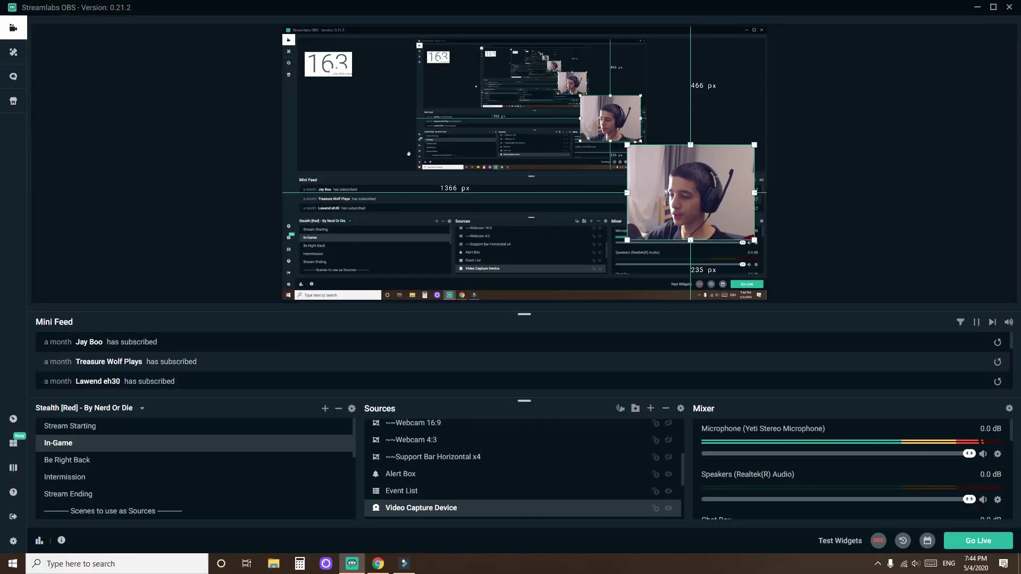
- Select the existing Browser Source of the In-Game scene and look at the source types that can be added
scroll(493, 460, "up", 5)
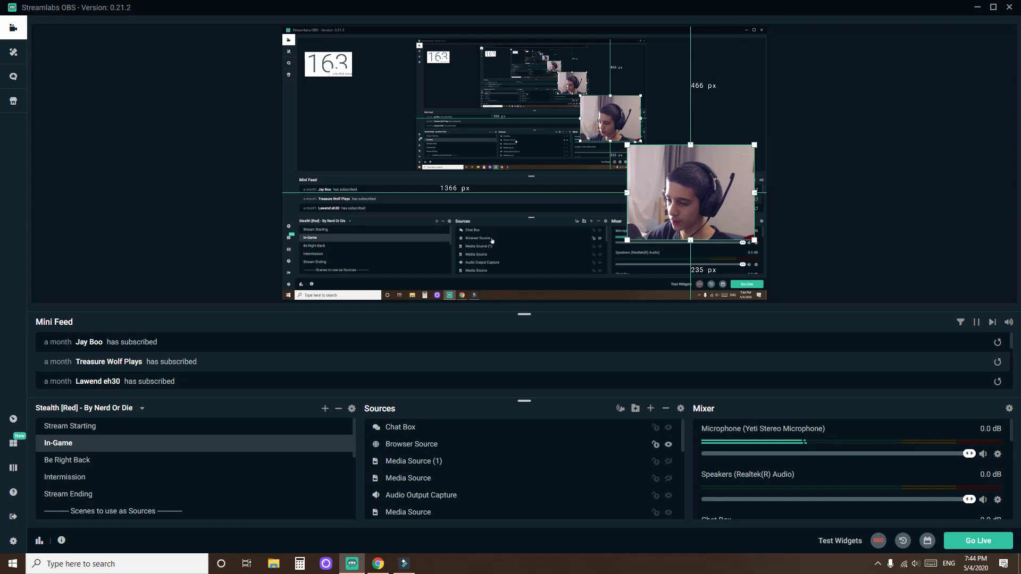
left_click(439, 447)
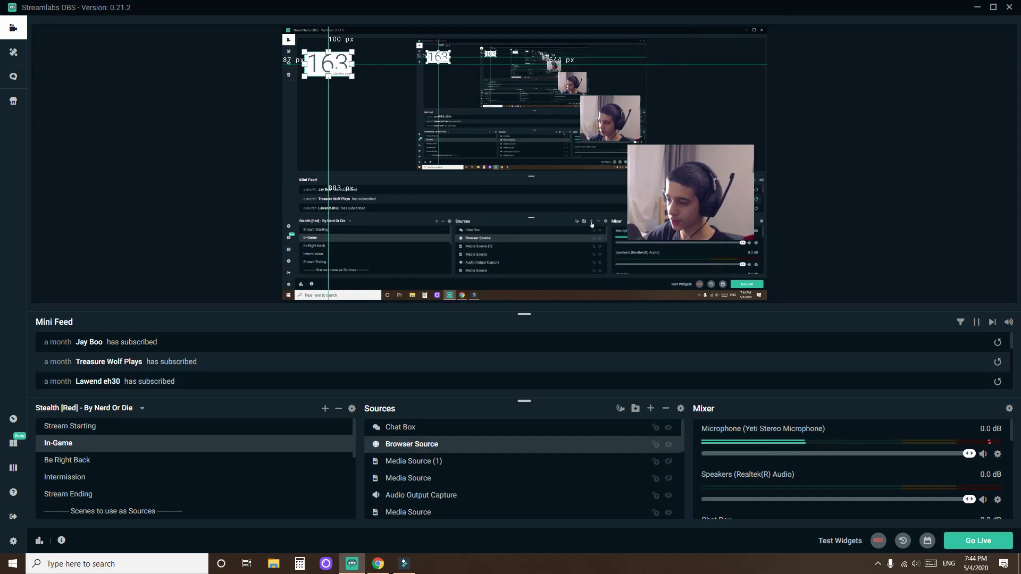
left_click(650, 409)
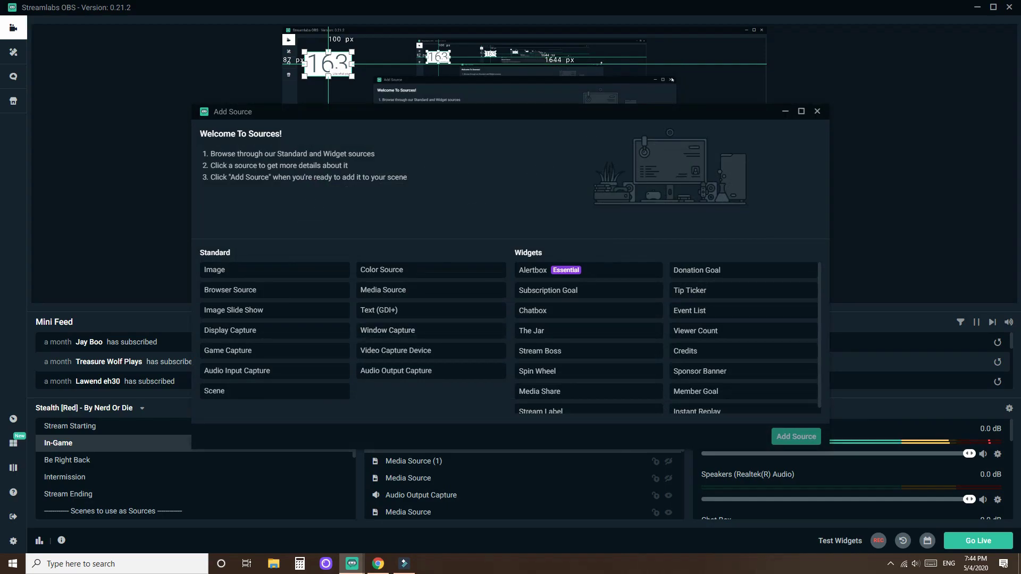
left_click(817, 111)
- Switch to Chrome and examine the channel's live subscriber count page on YouTube Realtime
left_click(378, 563)
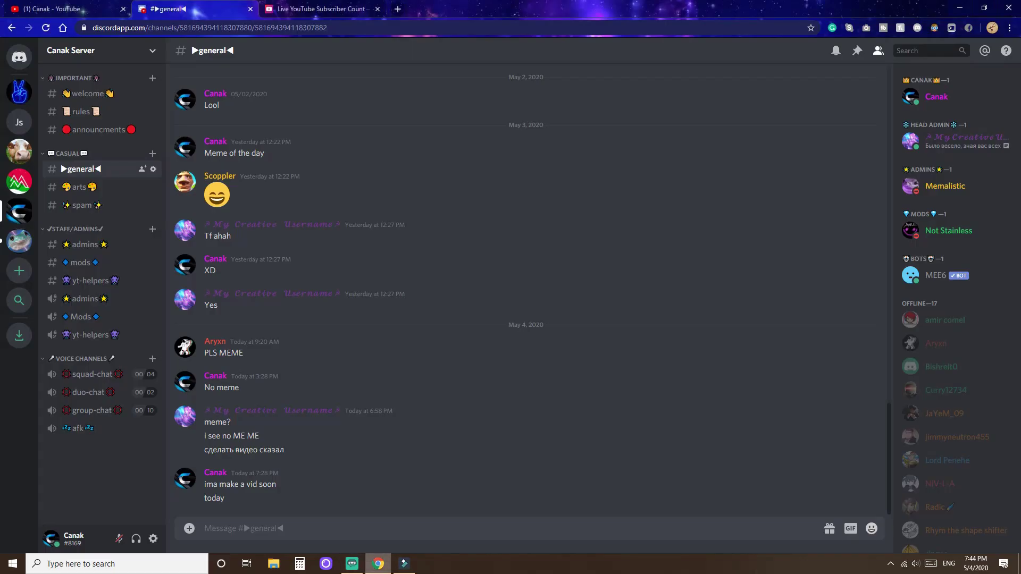
left_click(319, 8)
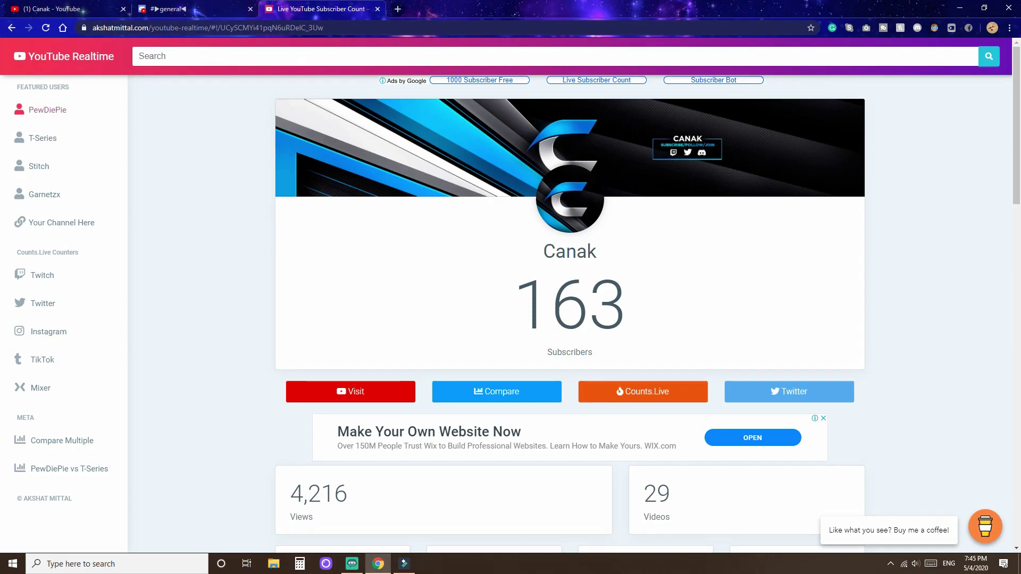
left_click_drag(93, 28, 149, 27)
key("Escape")
scroll(570, 314, "down", 5)
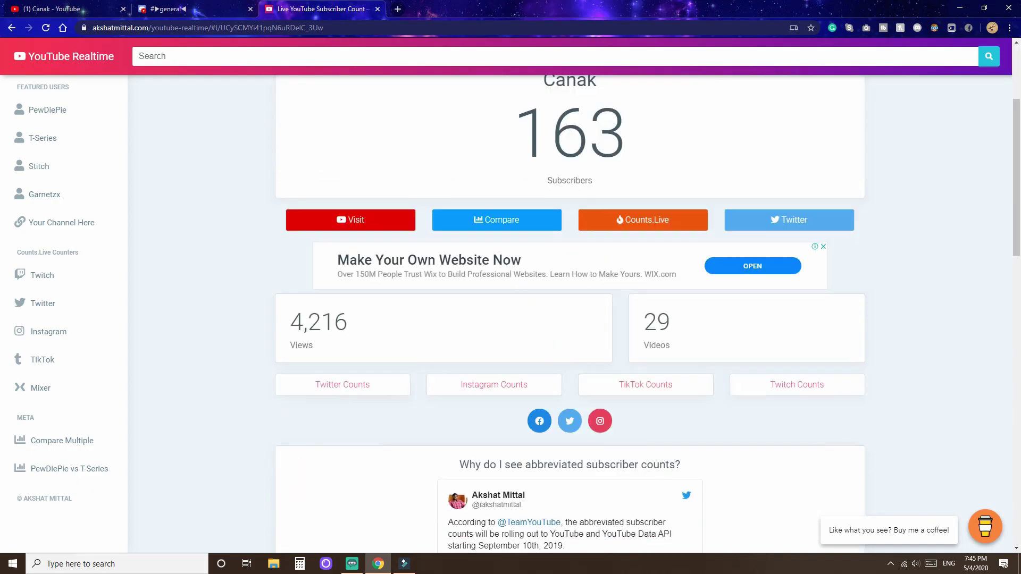
scroll(570, 313, "up", 5)
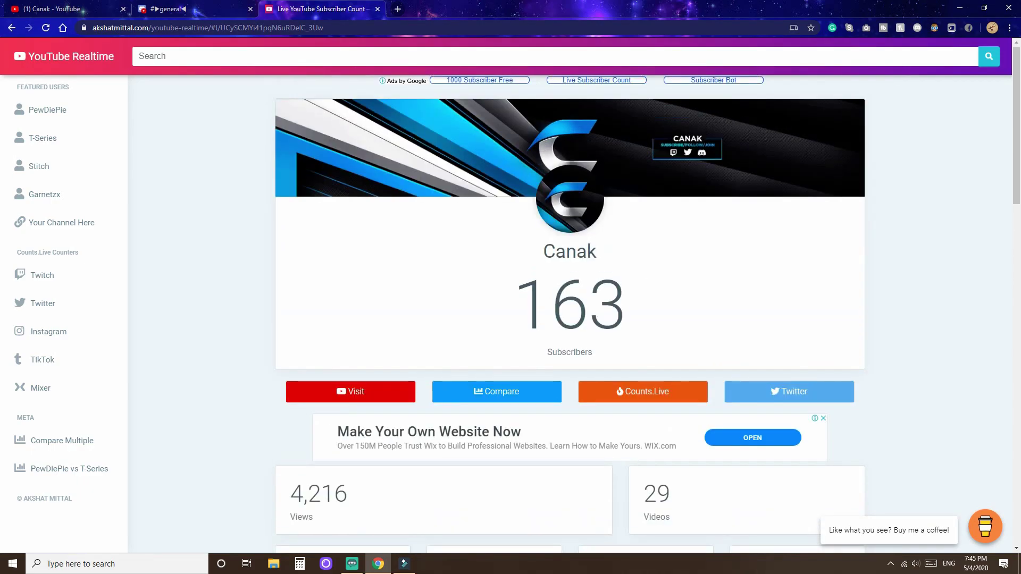
left_click_drag(625, 314, 534, 202)
left_click(524, 228)
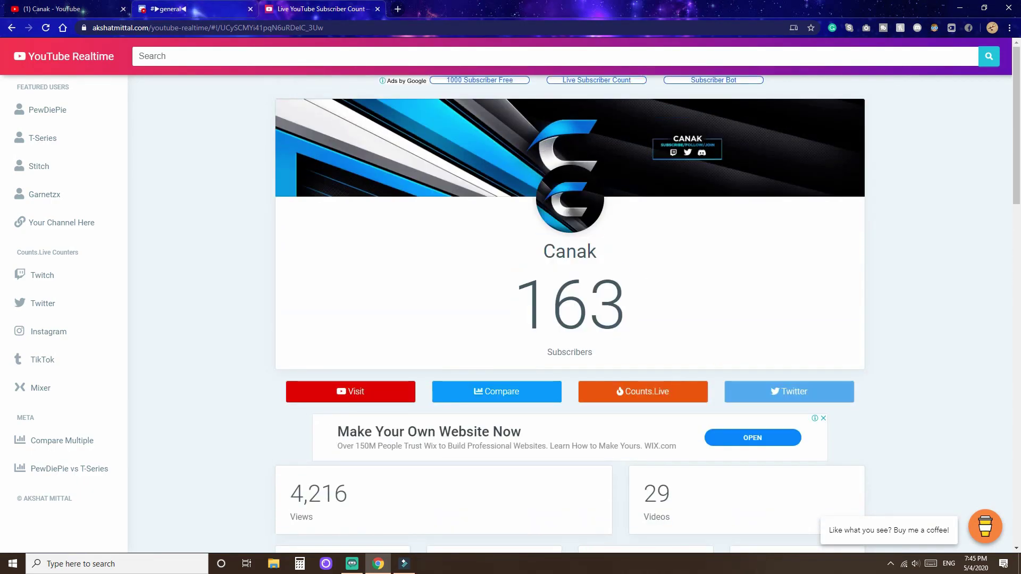
- Copy the URL of the live subscriber count page and switch back to Streamlabs OBS
key("ctrl+l")
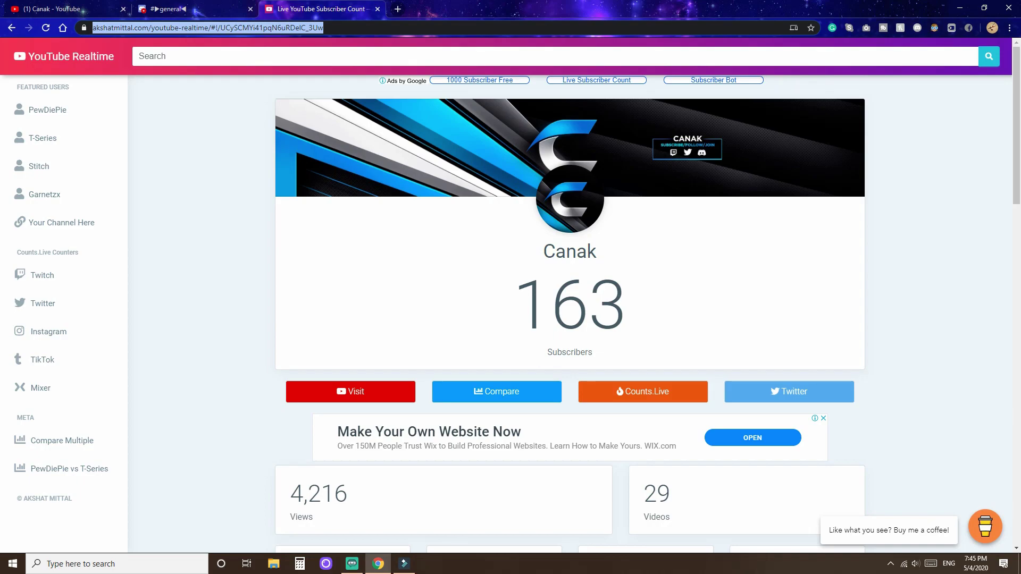
key("alt+Tab")
key("alt+Tab")
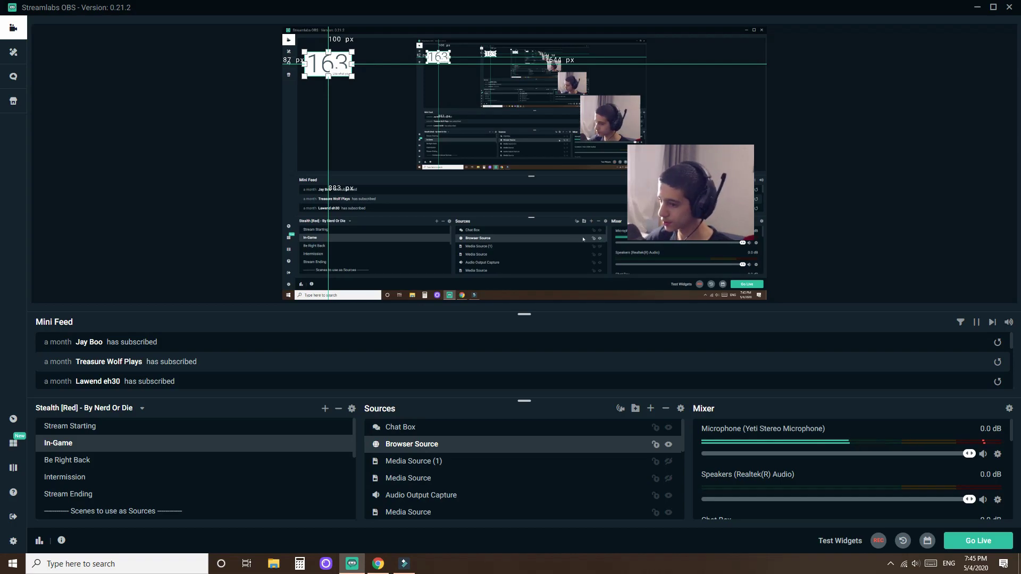
- Delete the old Browser Source from the In-Game scene and add a new one named Browser Source
key("Delete")
left_click(538, 282)
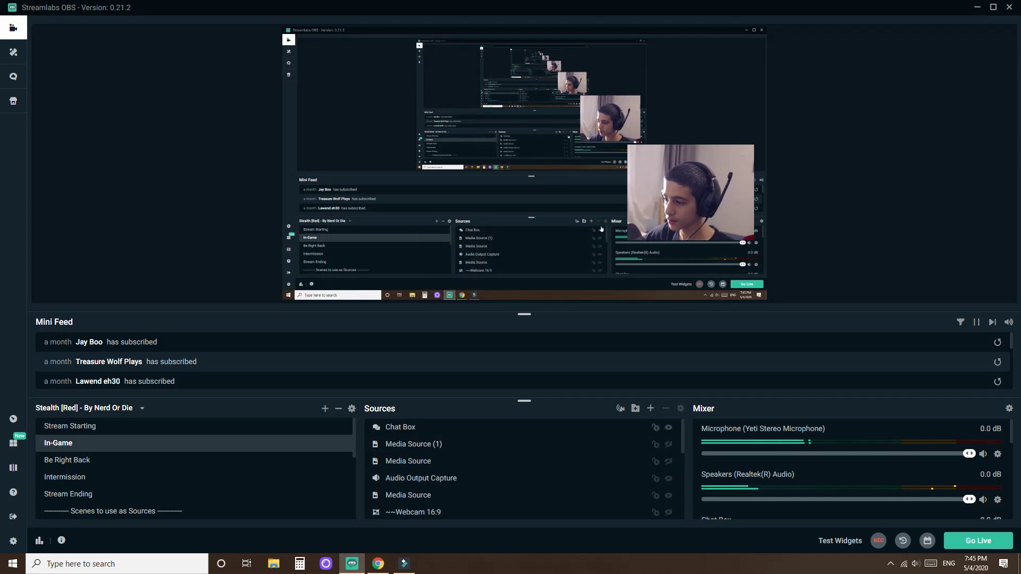
left_click(650, 408)
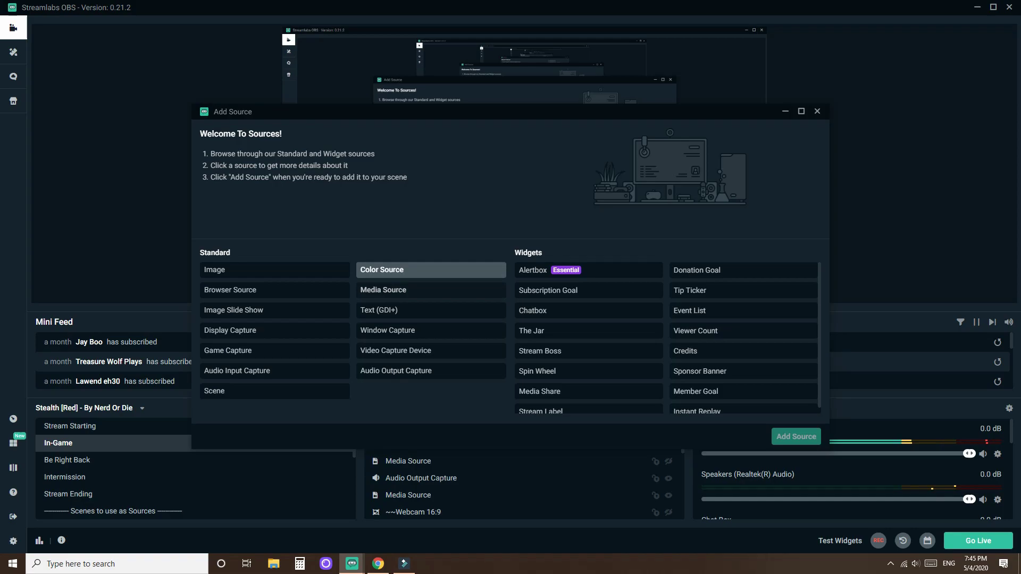
left_click(275, 290)
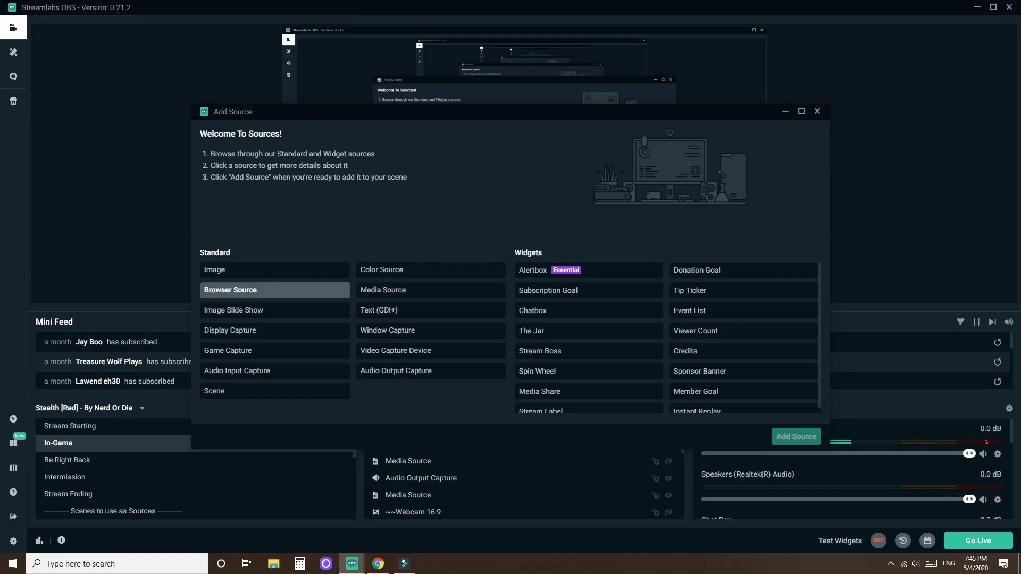
left_click(796, 436)
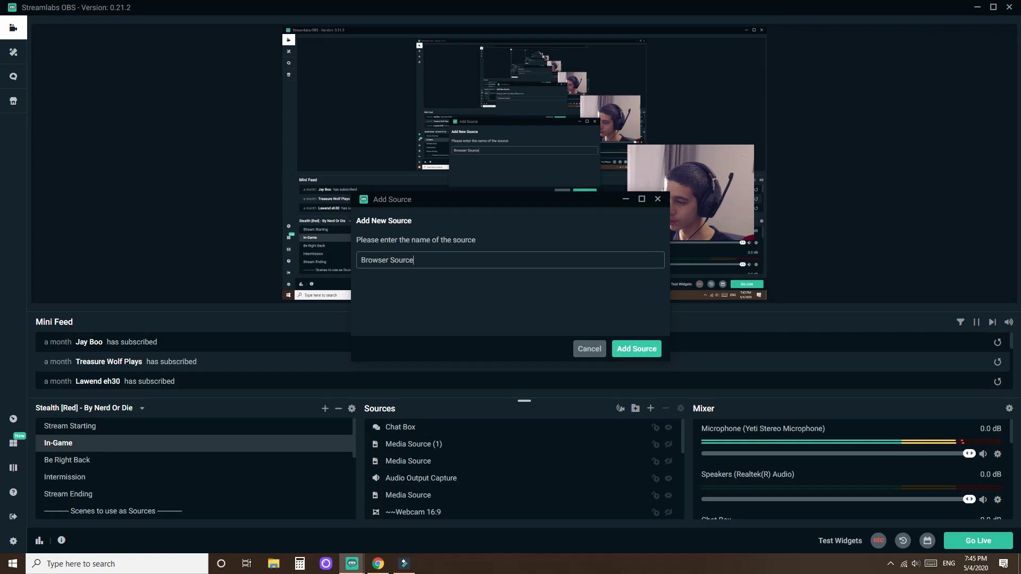
key("Return")
- Replace the source's URL with the copied subscriber count address and enable refreshing the browser when the scene becomes active
left_click_drag(601, 218, 453, 219)
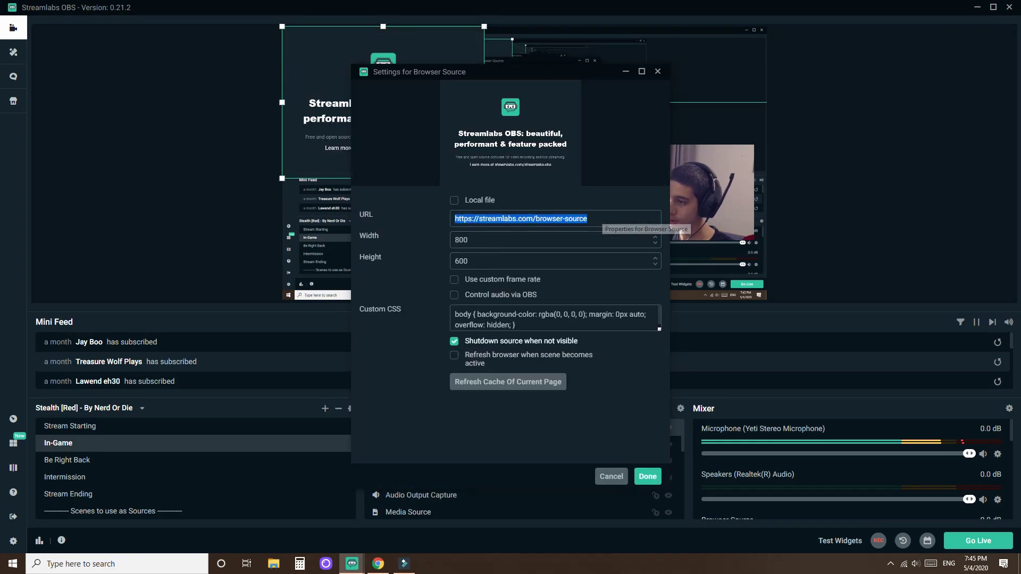
left_click_drag(588, 218, 453, 219)
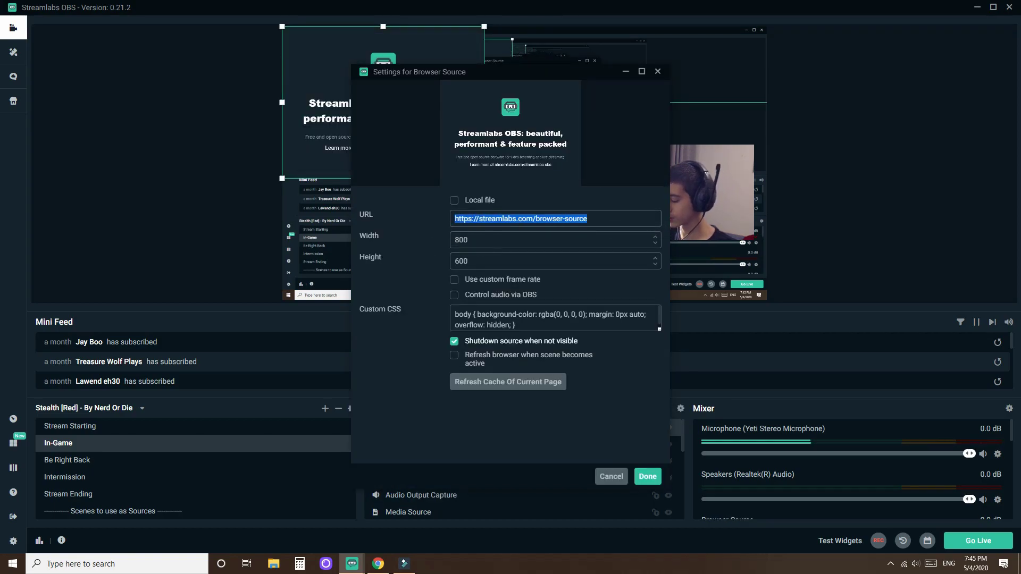
key("BackSpace")
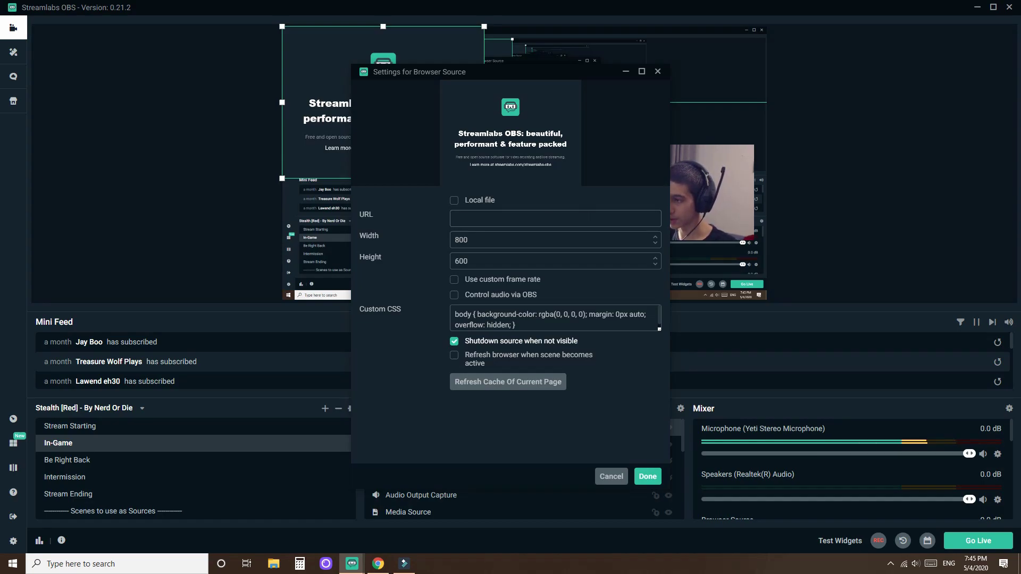
key("ctrl+v")
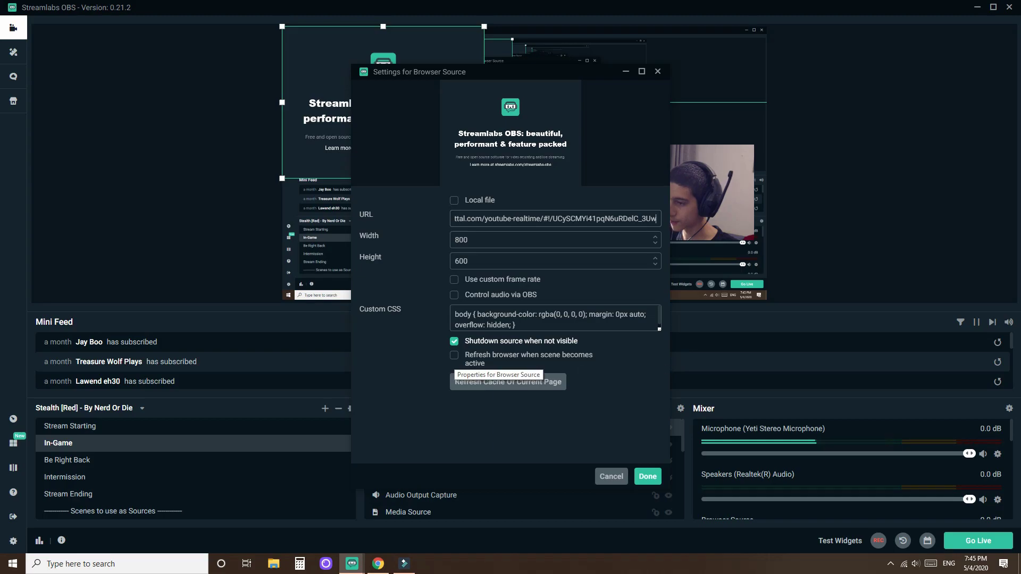
left_click(454, 355)
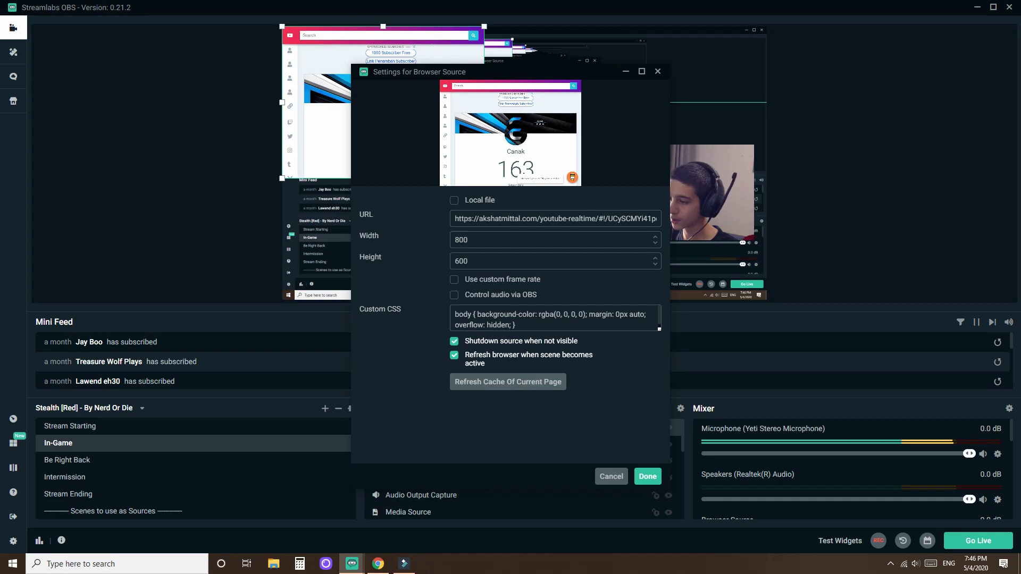
left_click(651, 478)
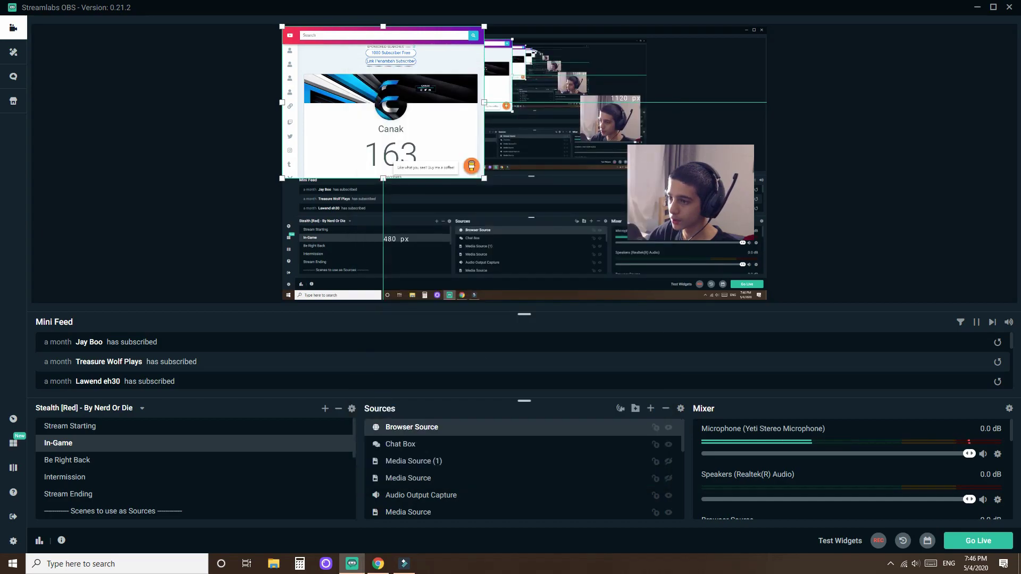
left_click(377, 563)
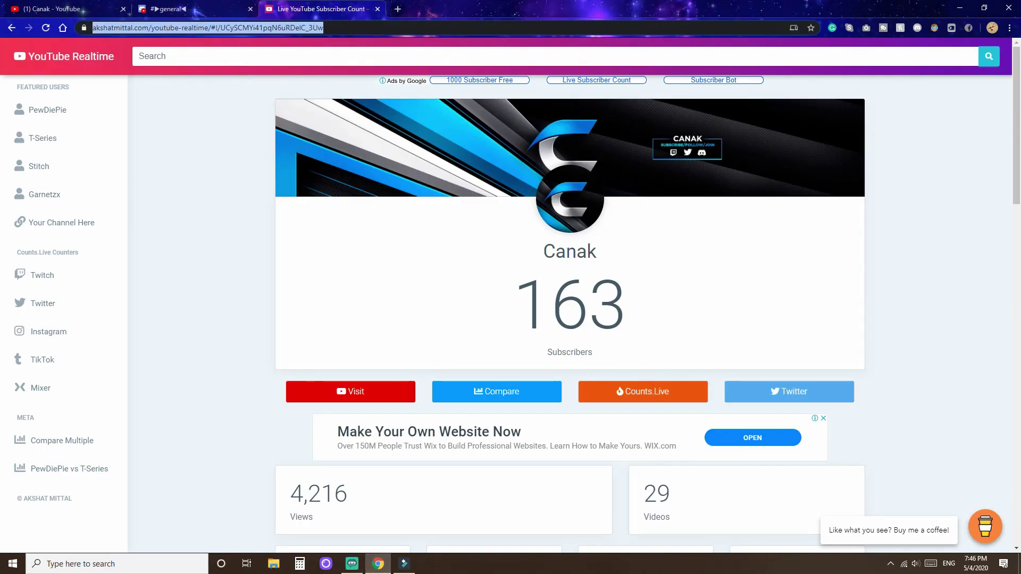
left_click(984, 526)
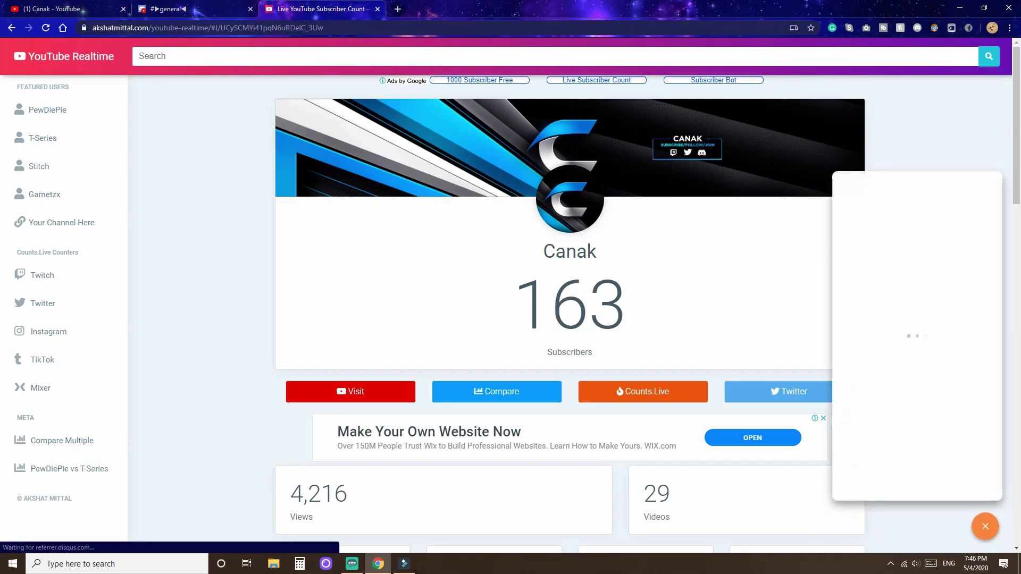
left_click(983, 526)
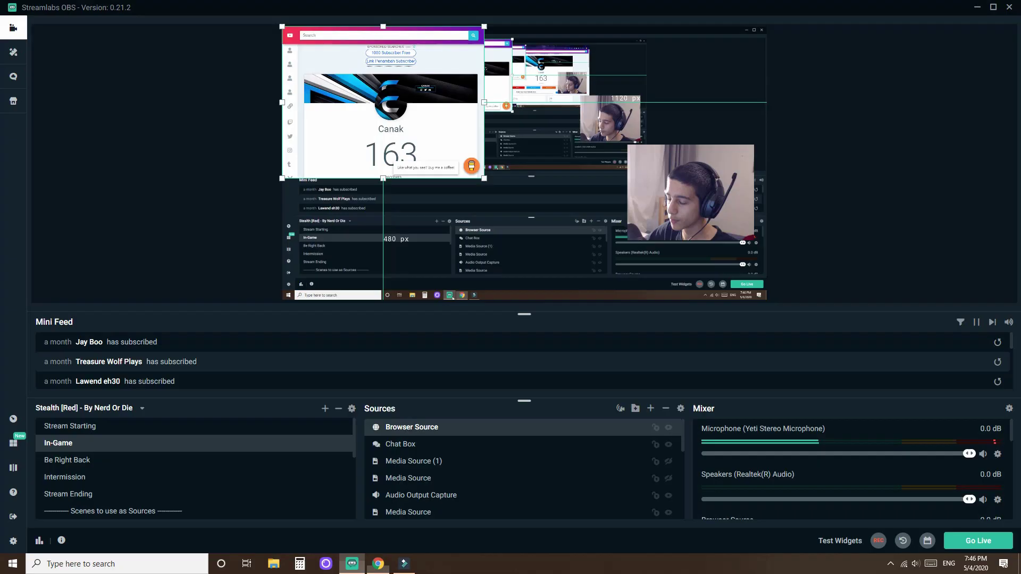
key("alt+Tab")
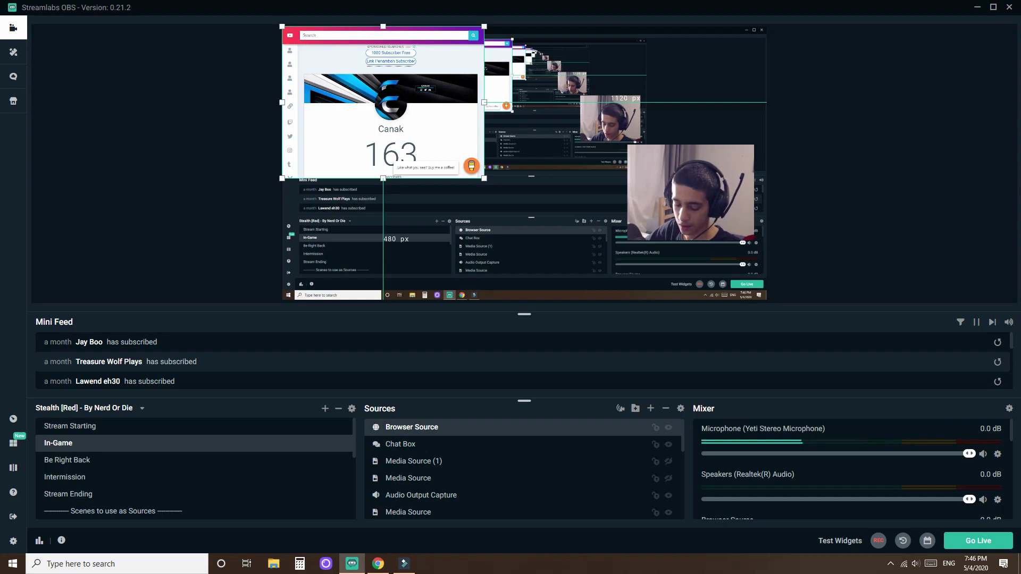
- Crop and scale the Browser Source down to the subscriber number, placing it about 84 px from the canvas's left edge and 92 px from its top
left_click_drag(281, 26, 315, 51)
mouse_move(400, 51)
left_mouse_down()
mouse_move(400, 78)
mouse_move(400, 45)
left_mouse_up()
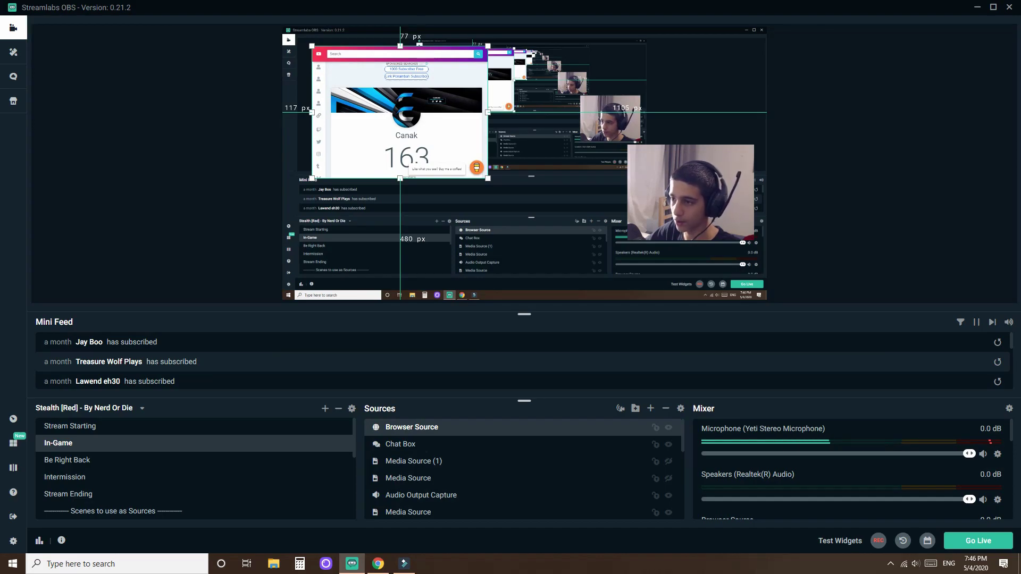
left_click_drag(400, 46, 400, 143)
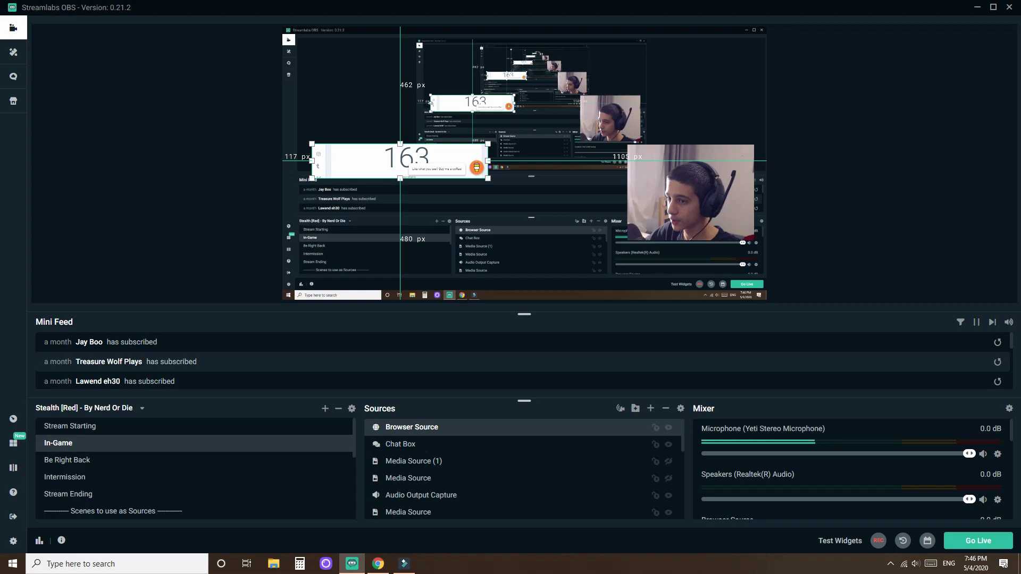
left_click_drag(312, 160, 380, 161)
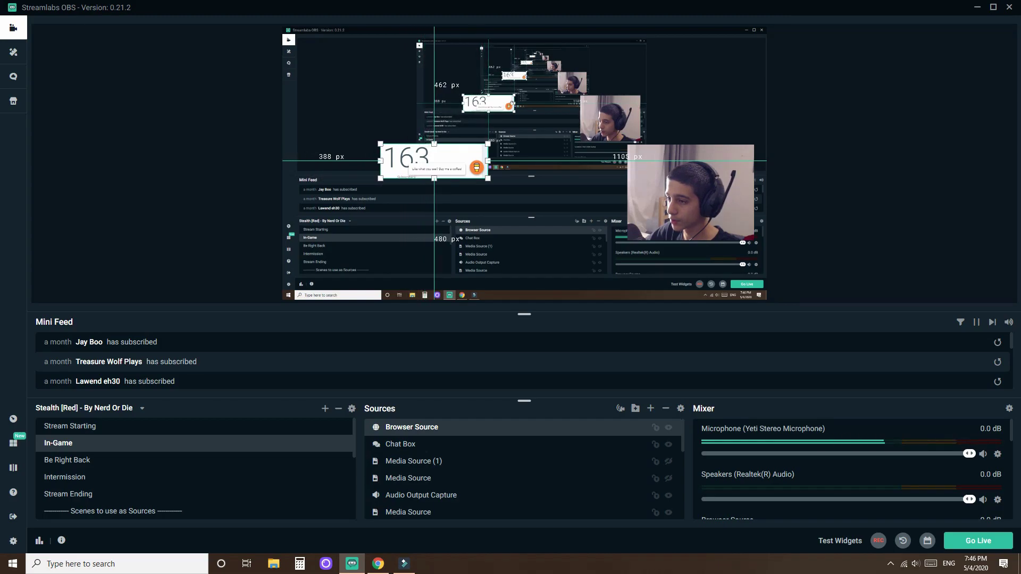
left_click_drag(488, 160, 361, 104)
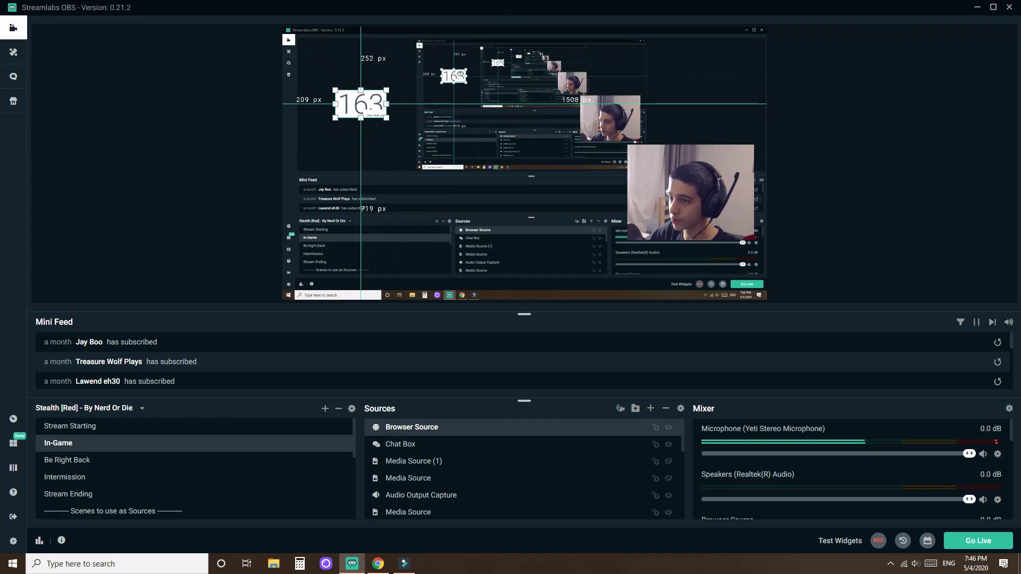
left_click_drag(361, 104, 329, 64)
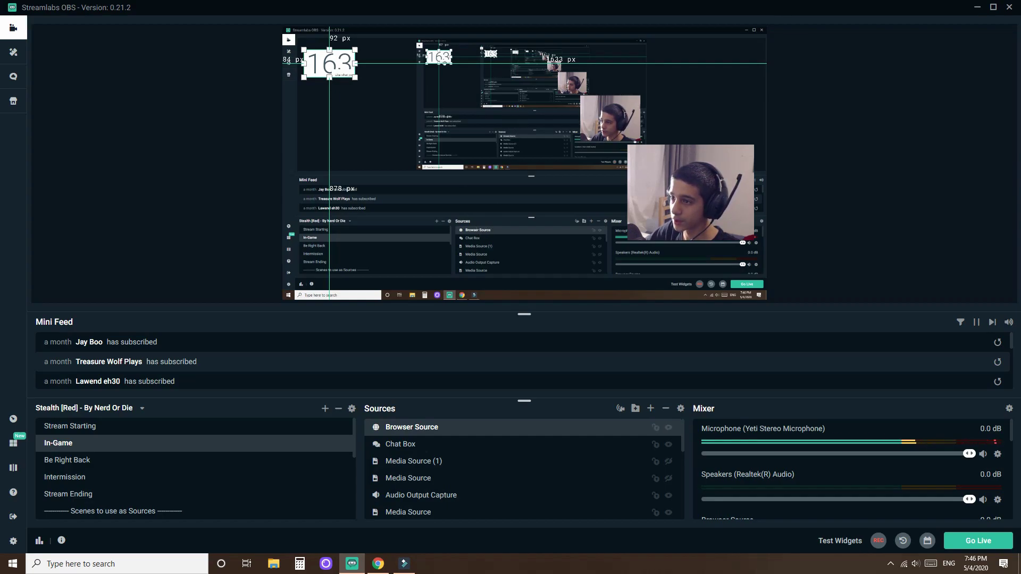
mouse_move(355, 77)
left_mouse_down()
mouse_move(690, 259)
mouse_move(441, 123)
mouse_move(424, 84)
mouse_move(346, 72)
mouse_move(358, 79)
left_mouse_up()
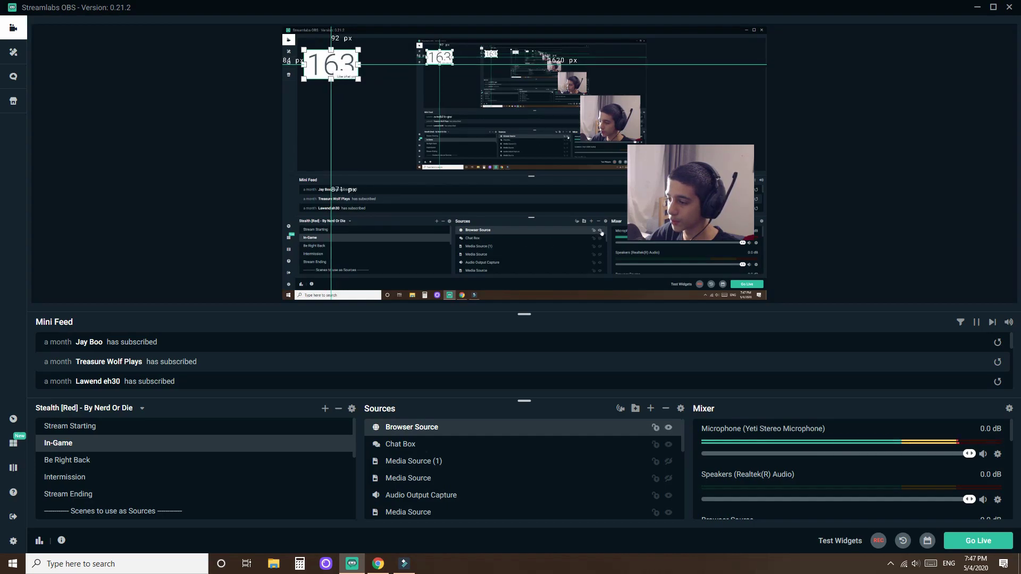
- Hide the Browser Source in the In-Game scene and show it again
left_click(668, 427)
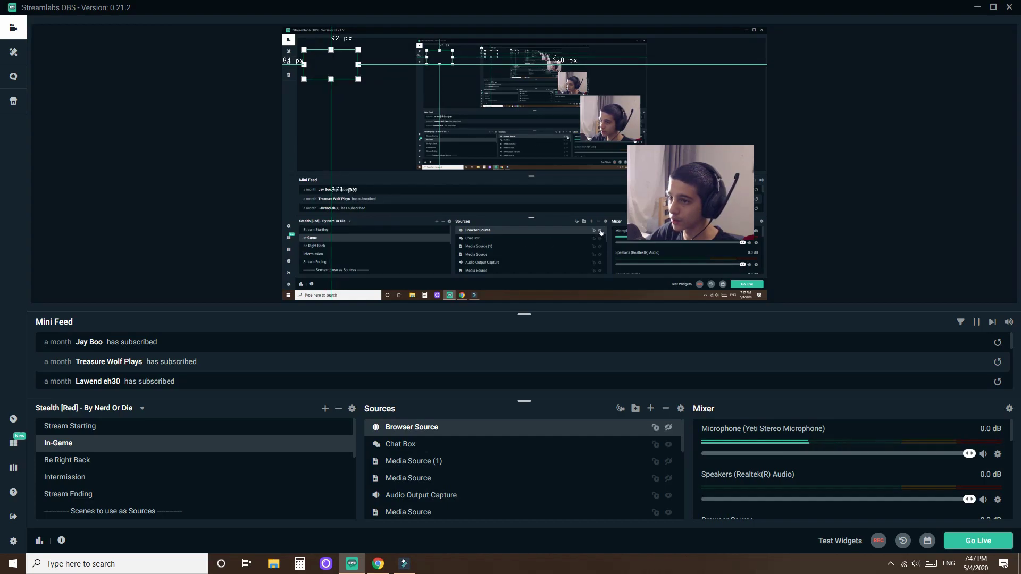
left_click(668, 427)
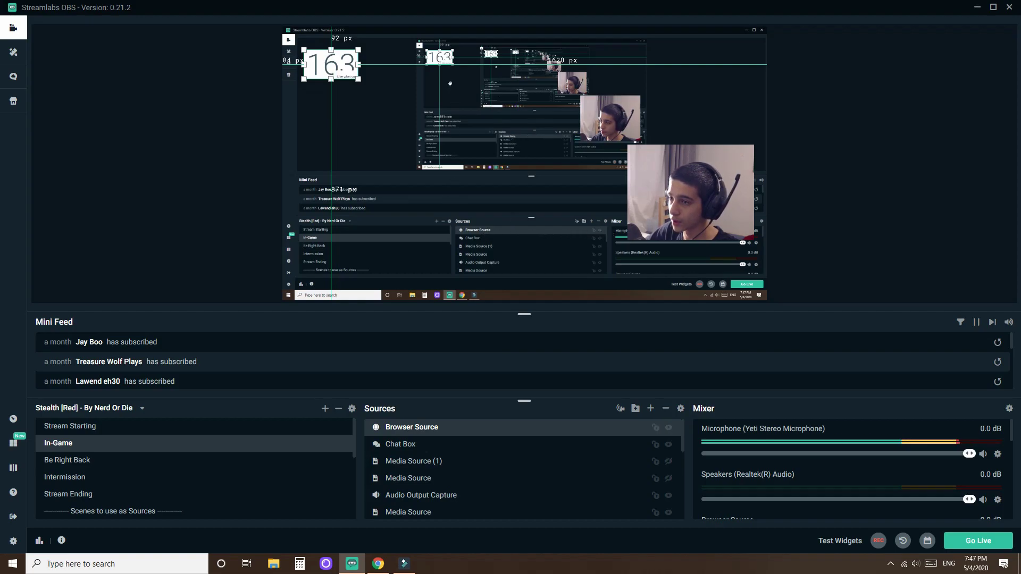
- Open the channel's Counts.Live page in Chrome and use its address as the Browser Source's URL in Streamlabs OBS
mouse_move(358, 78)
left_mouse_down()
mouse_move(538, 175)
mouse_move(346, 73)
left_mouse_up()
left_click(378, 563)
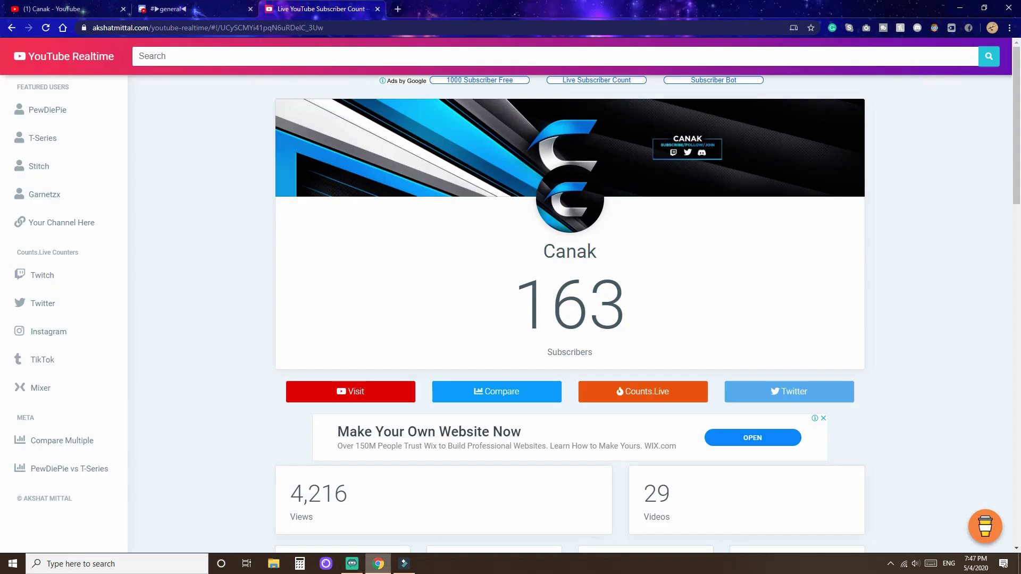
scroll(570, 297, "down", 2)
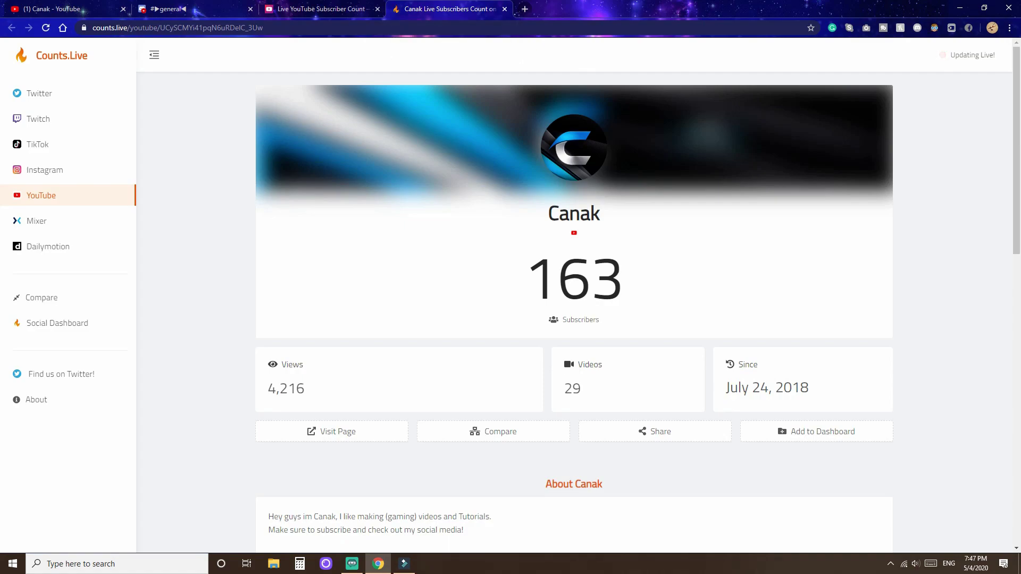
left_click(447, 28)
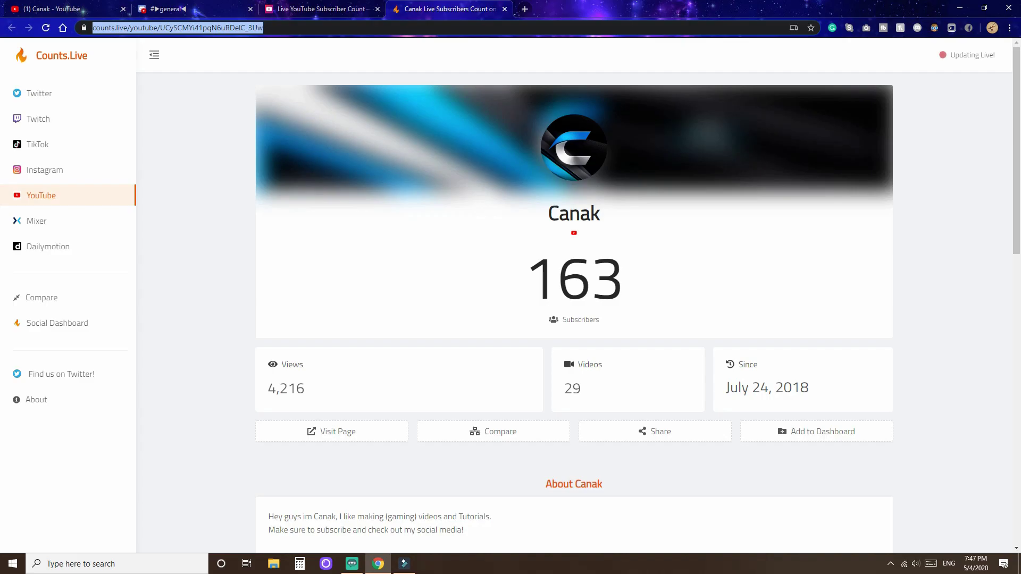
key("alt+Tab")
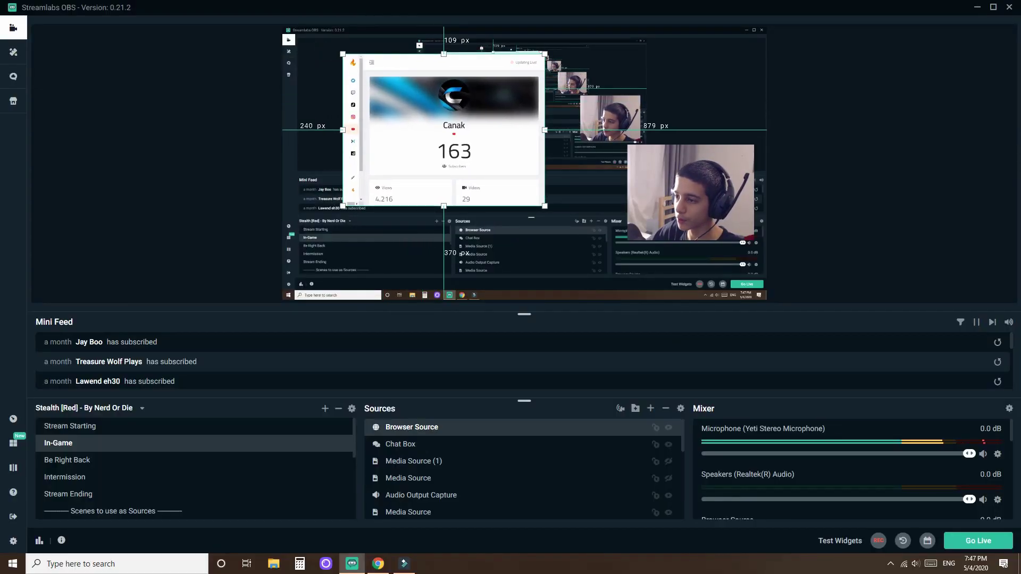
- Crop the Browser Source to the subscriber number and move it about 114 px from the canvas's left edge and 103 px from its top
left_click_drag(444, 205, 443, 161)
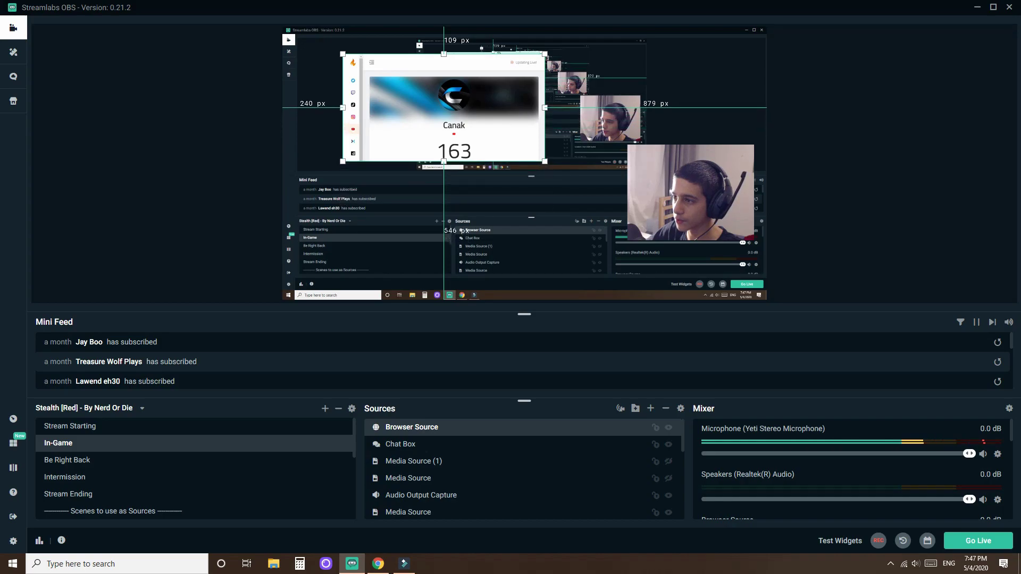
left_click_drag(444, 54, 443, 141)
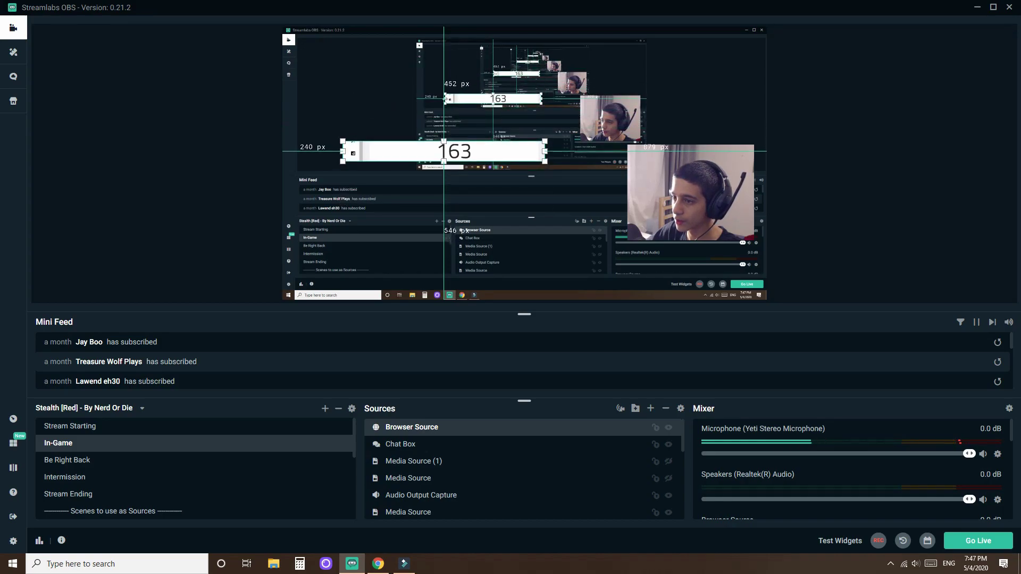
left_click_drag(342, 152, 431, 152)
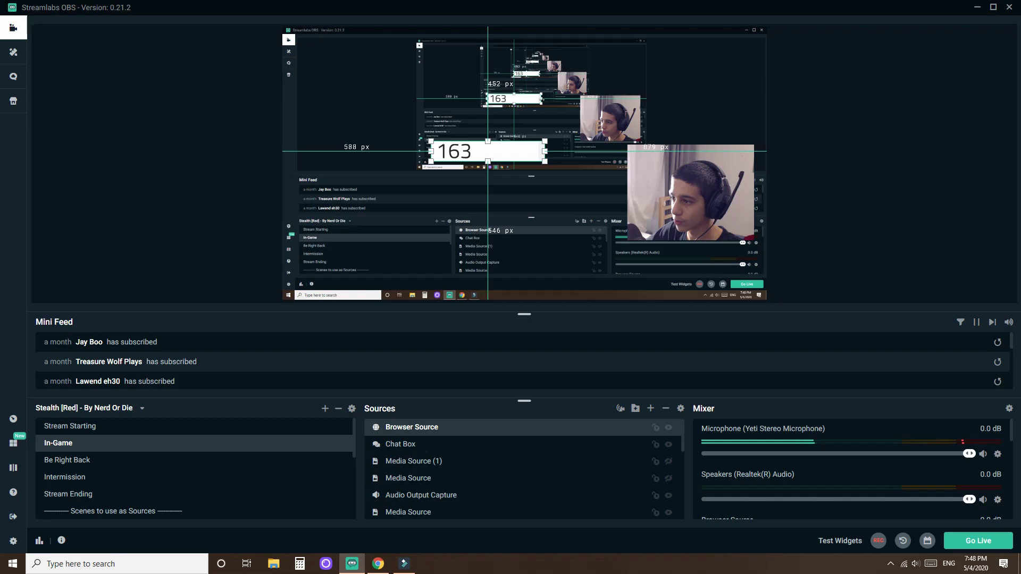
left_click_drag(545, 152, 341, 67)
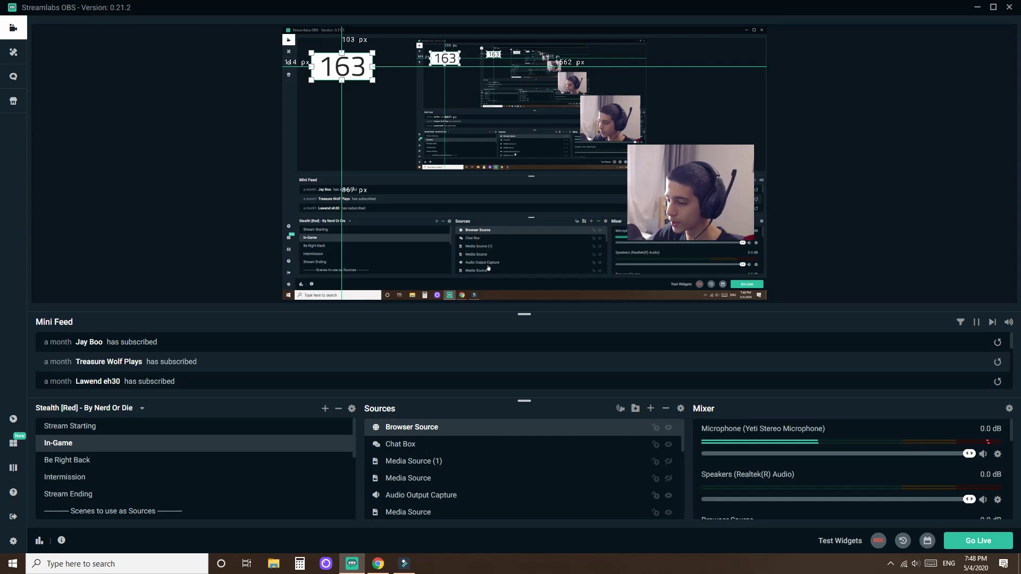
- Scale the Browser Source down slightly and place it about 71 px from the canvas's left edge and 88 px from its top
scroll(420, 483, "down", 5)
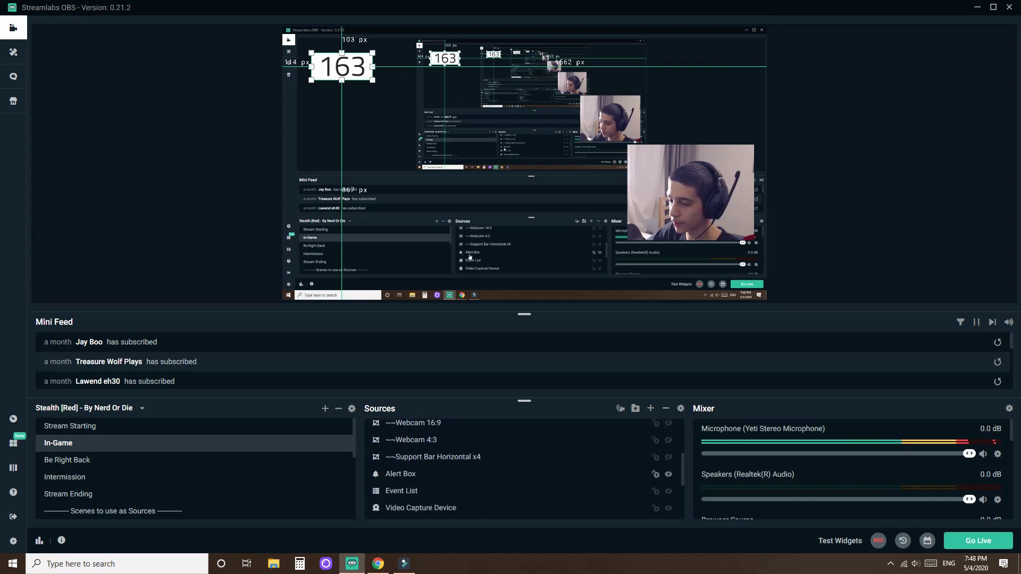
scroll(404, 478, "up", 5)
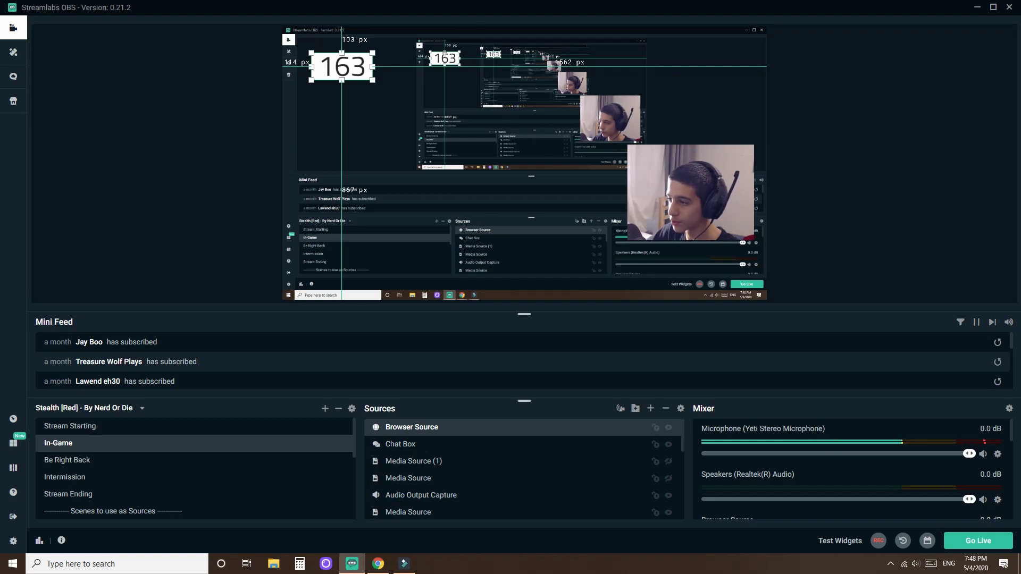
left_click_drag(362, 70, 348, 70)
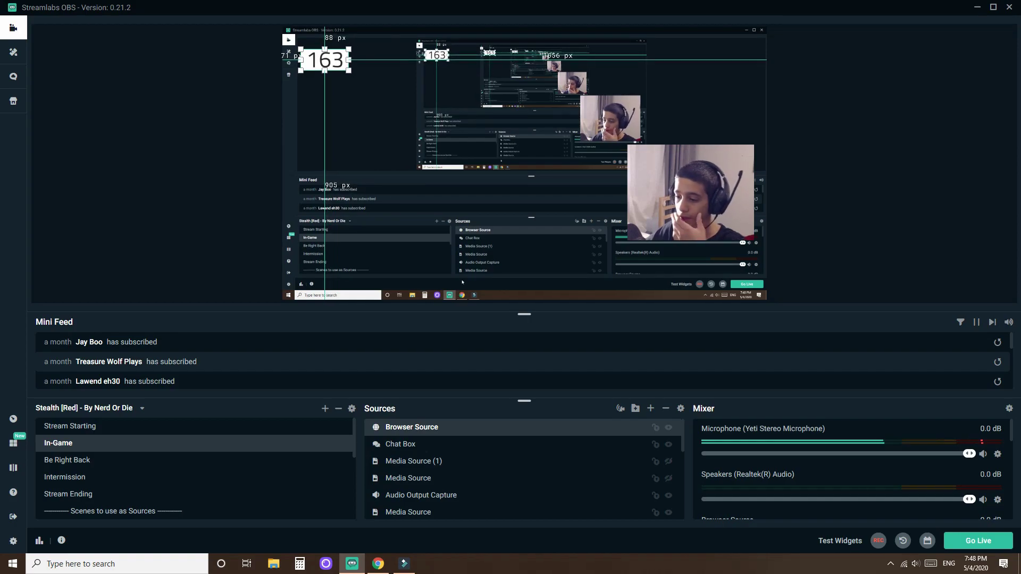
- Switch to Chrome, look through the Discord general channel's messages and return to the Counts.Live subscriber page
key("alt+Tab")
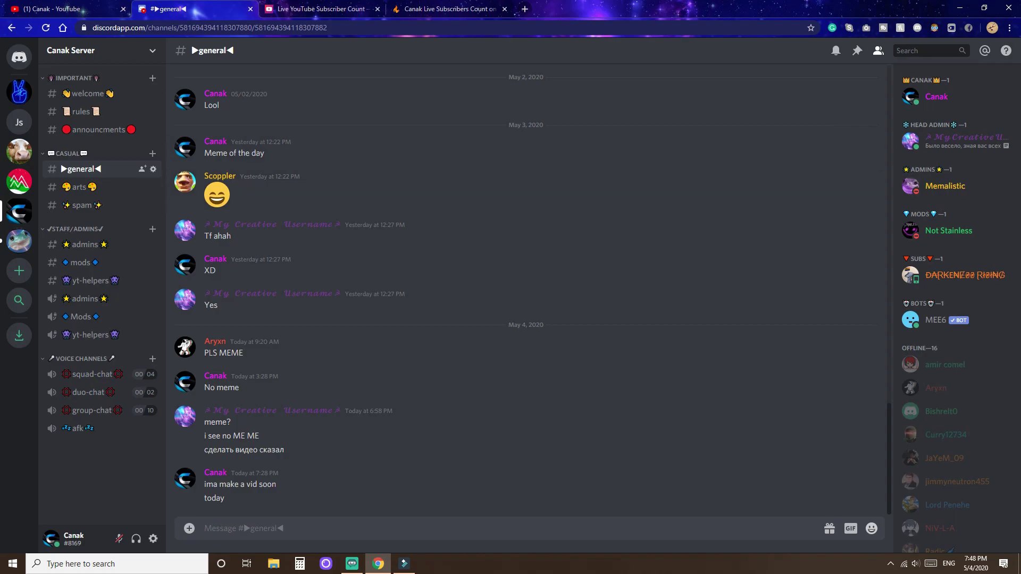
scroll(526, 292, "up", 20)
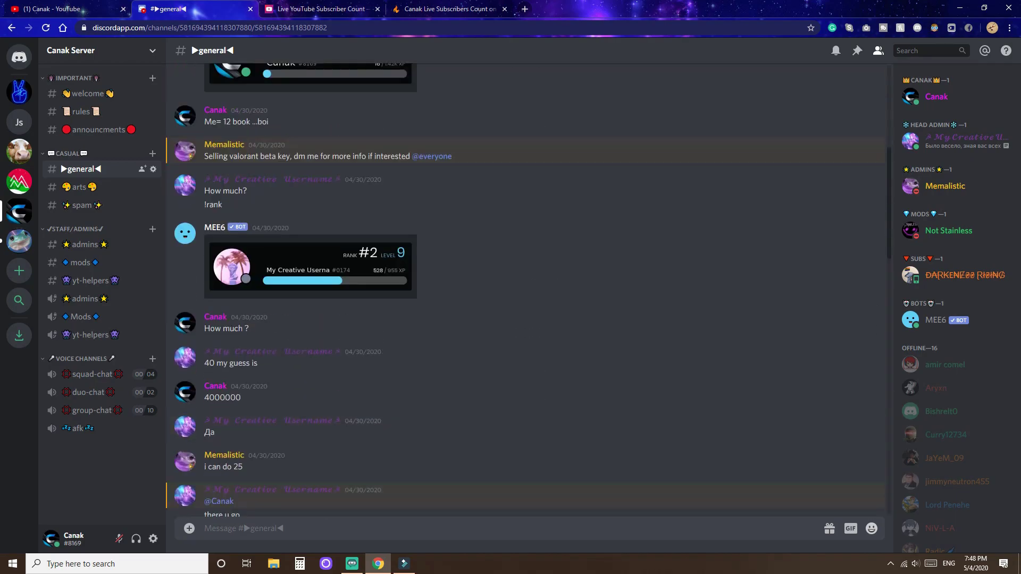
scroll(526, 292, "down", 15)
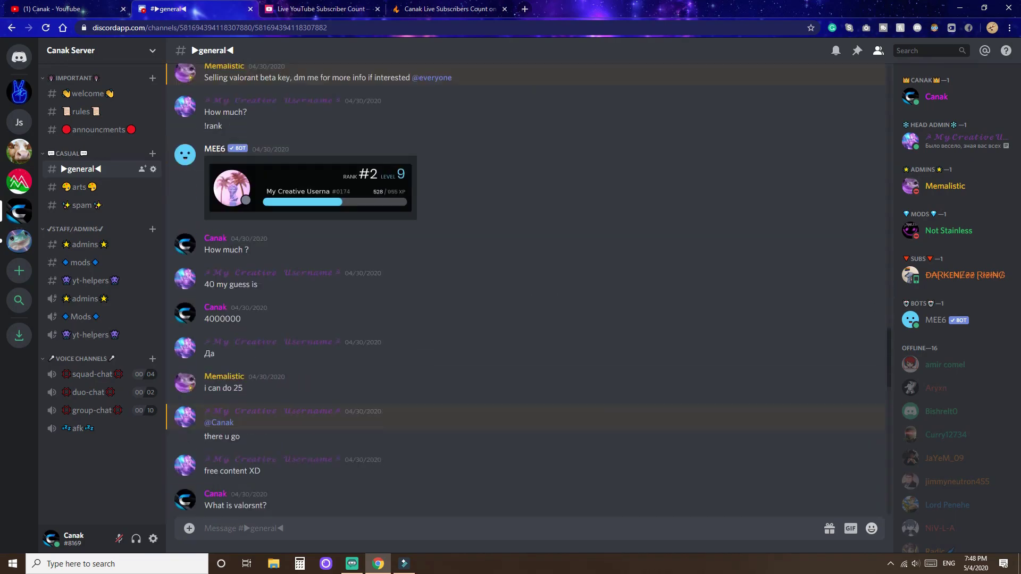
scroll(526, 292, "down", 5)
key("ctrl+Tab")
key("ctrl+Tab")
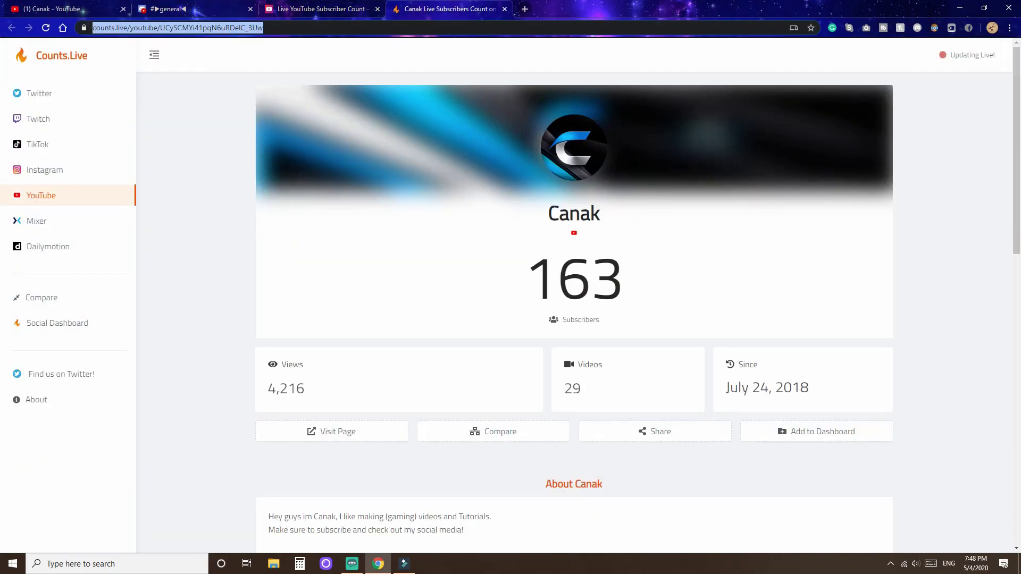